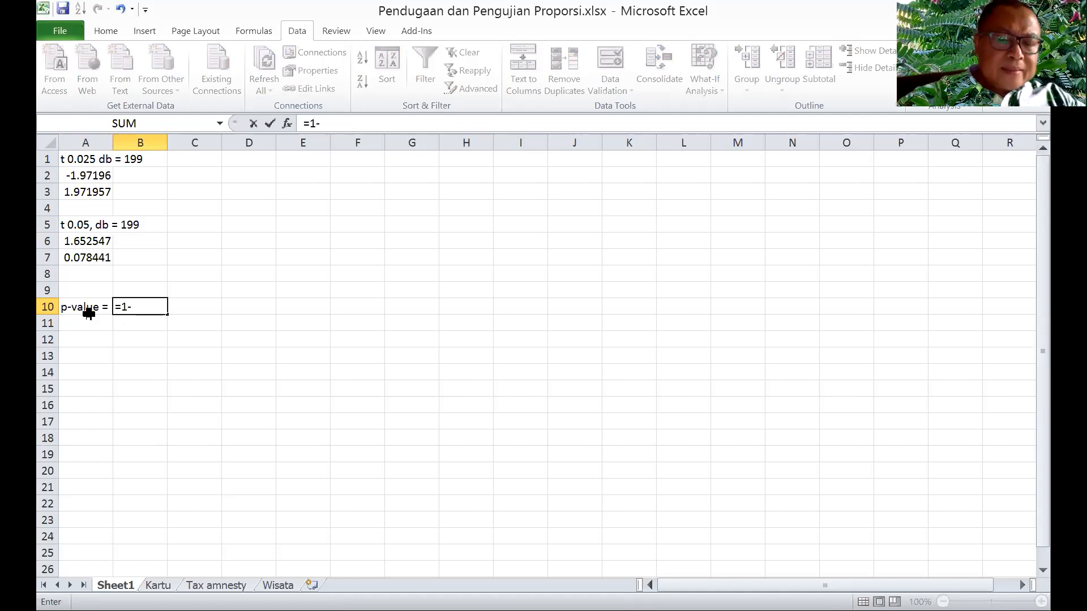
Step: Complete the p-value formula in B10 of Sheet1 as =1-T.DIST(1.859,348,1)
text(t)
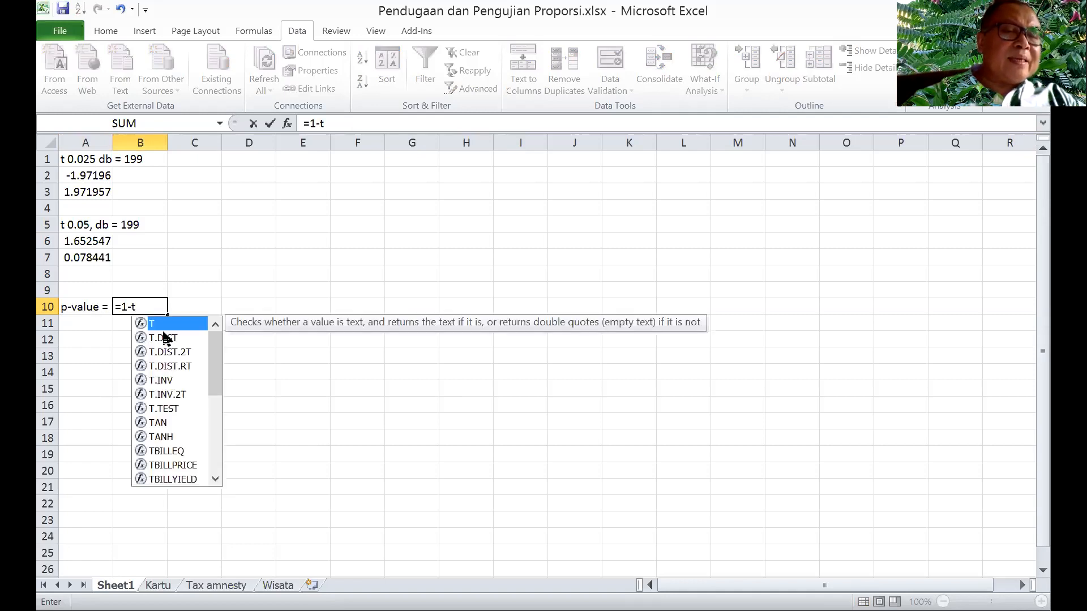
key(Down)
key(Tab)
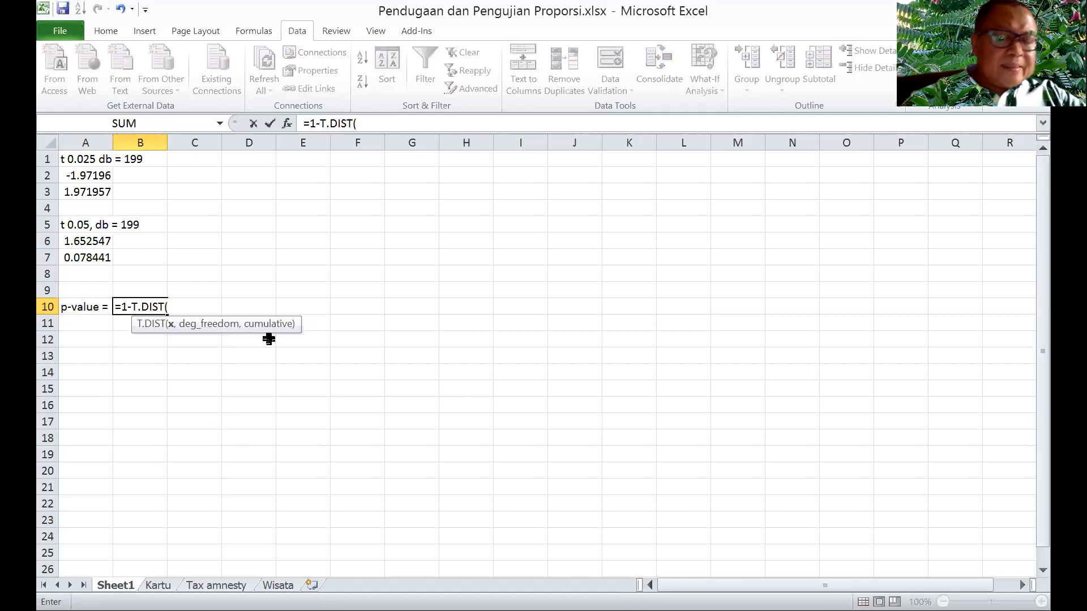
text(1.)
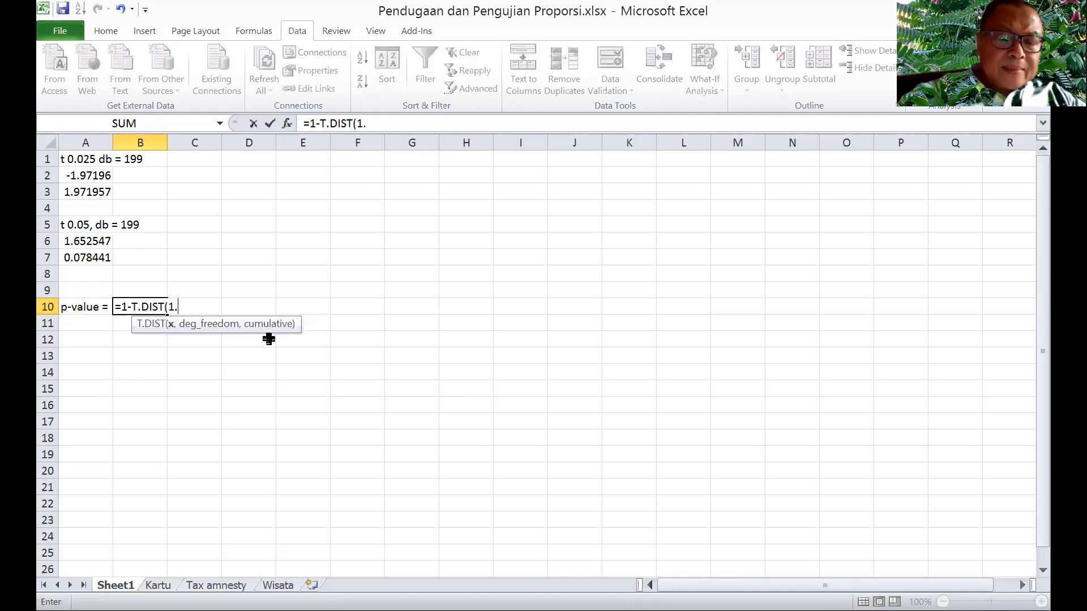
text(859)
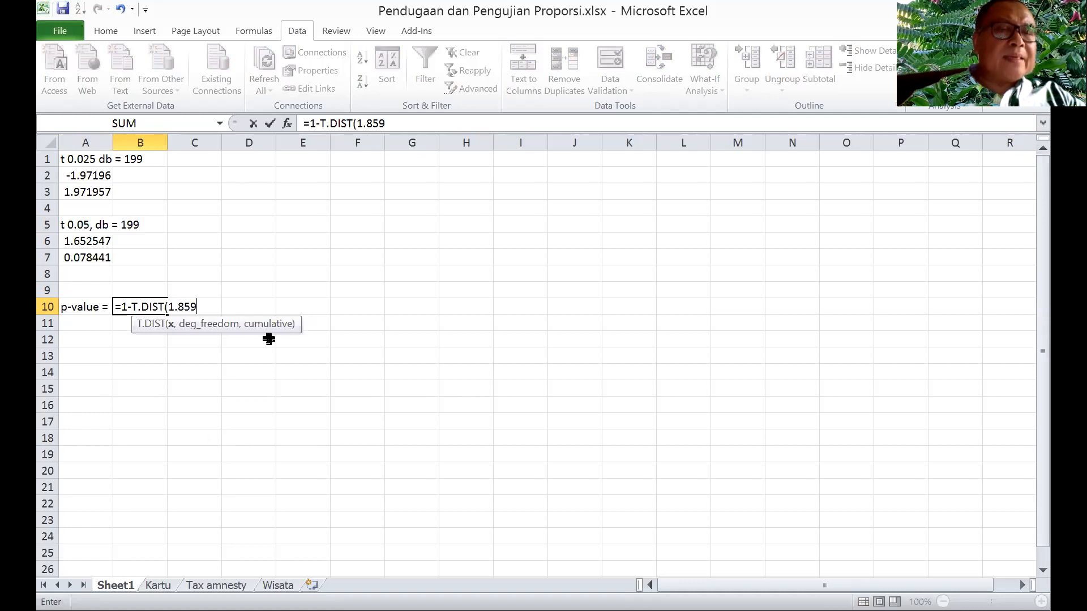
text(,)
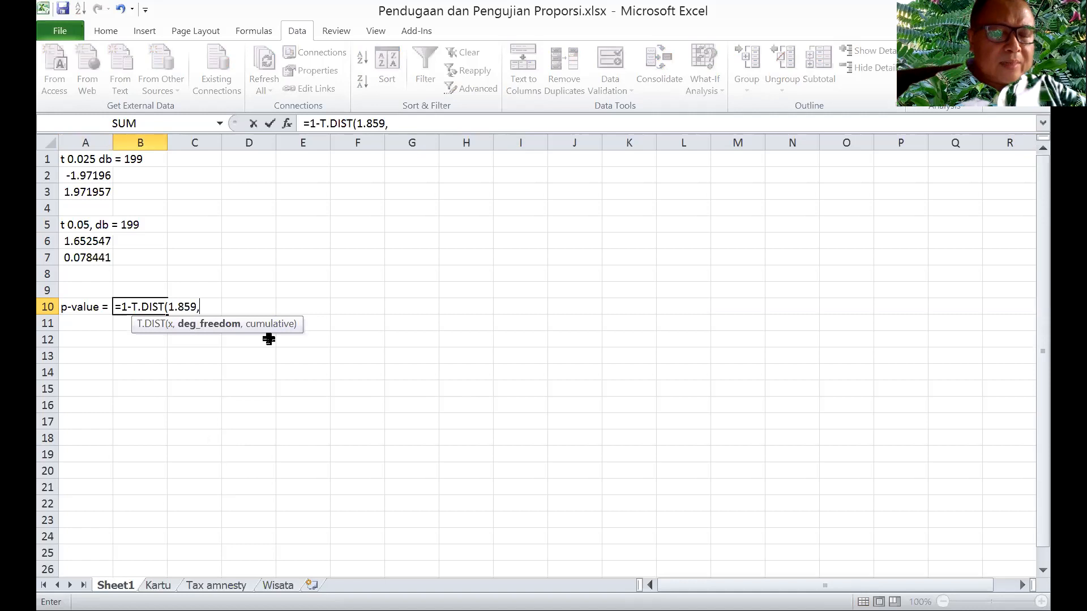
text(2)
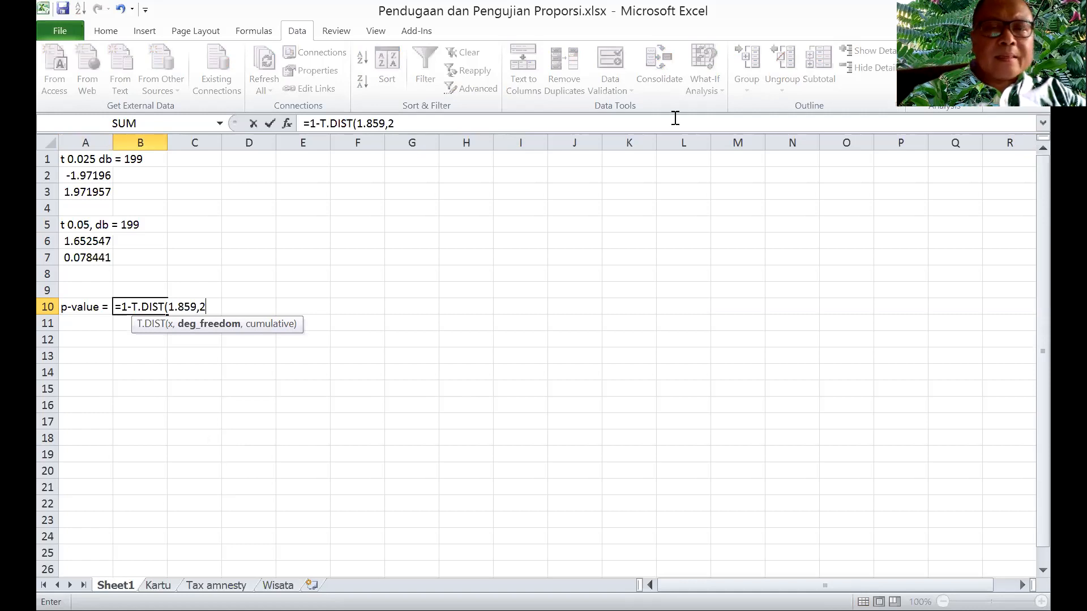
key(alt+Tab)
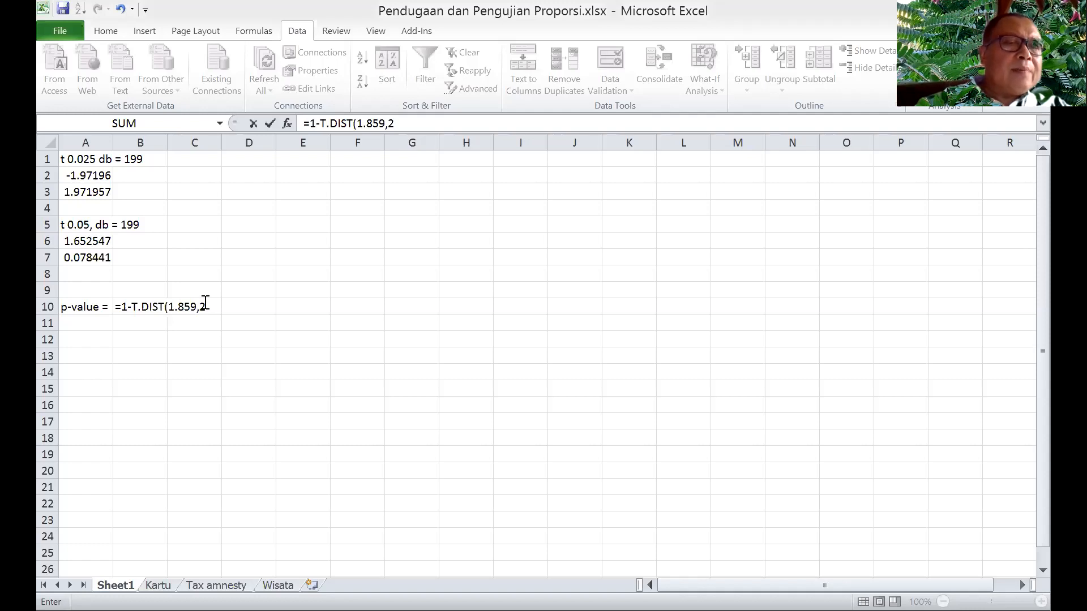
key(BackSpace)
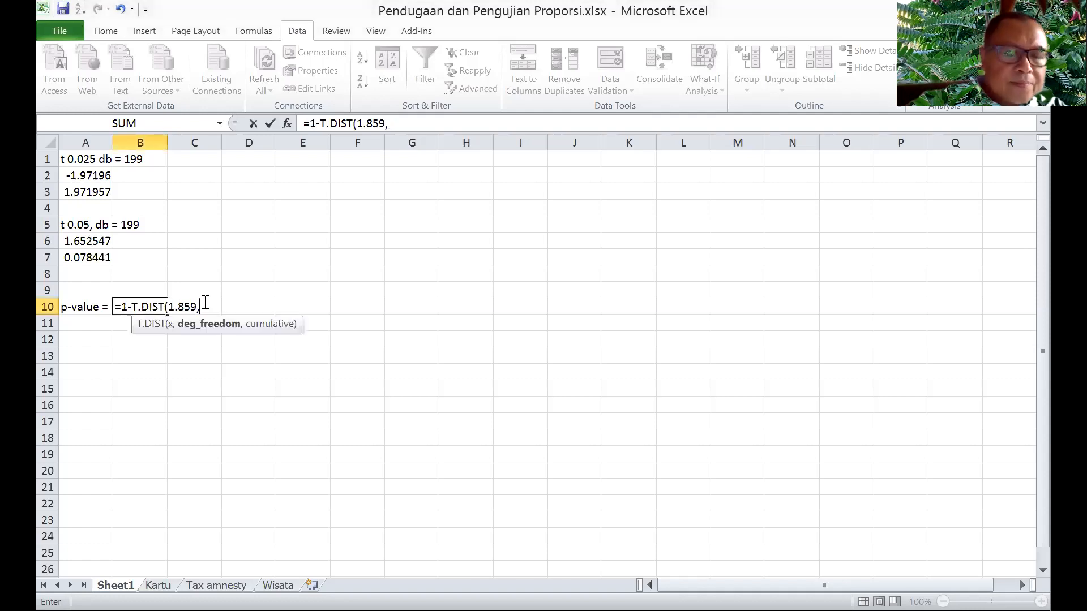
text(34)
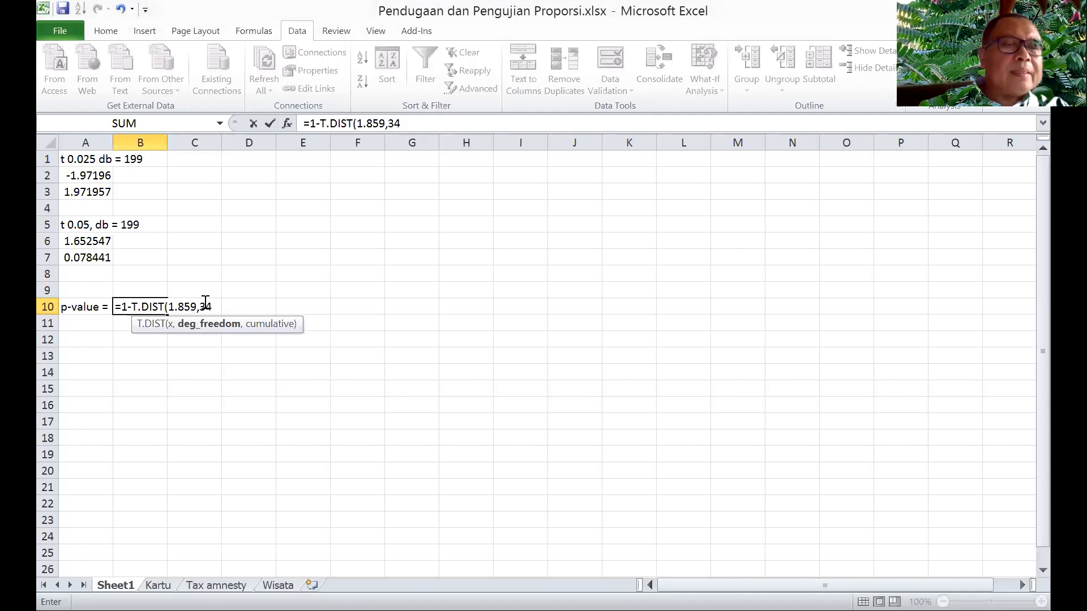
text(8)
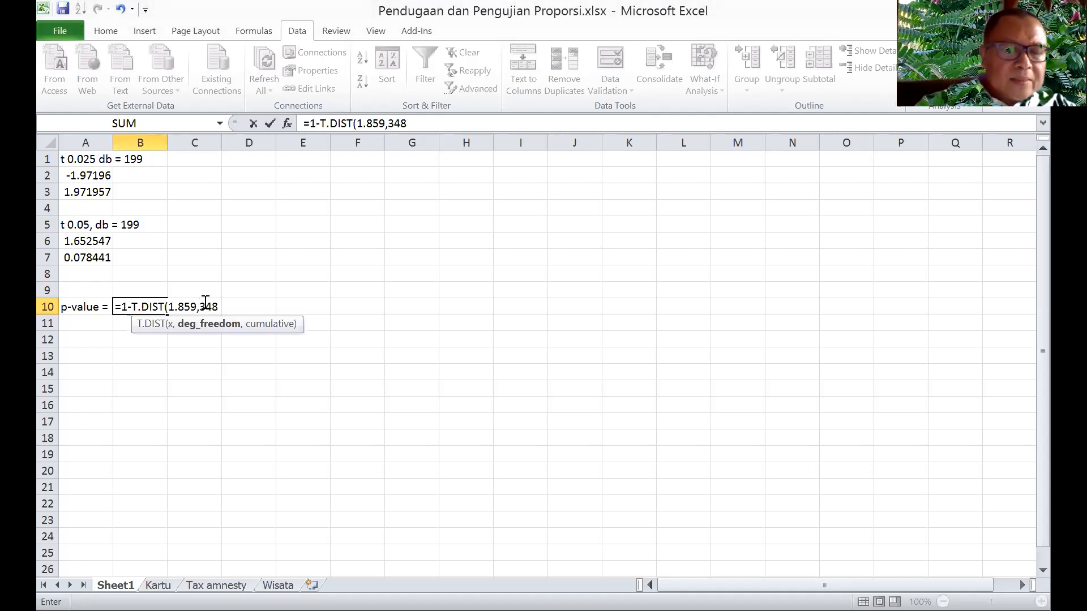
text(,1))
key(Return)
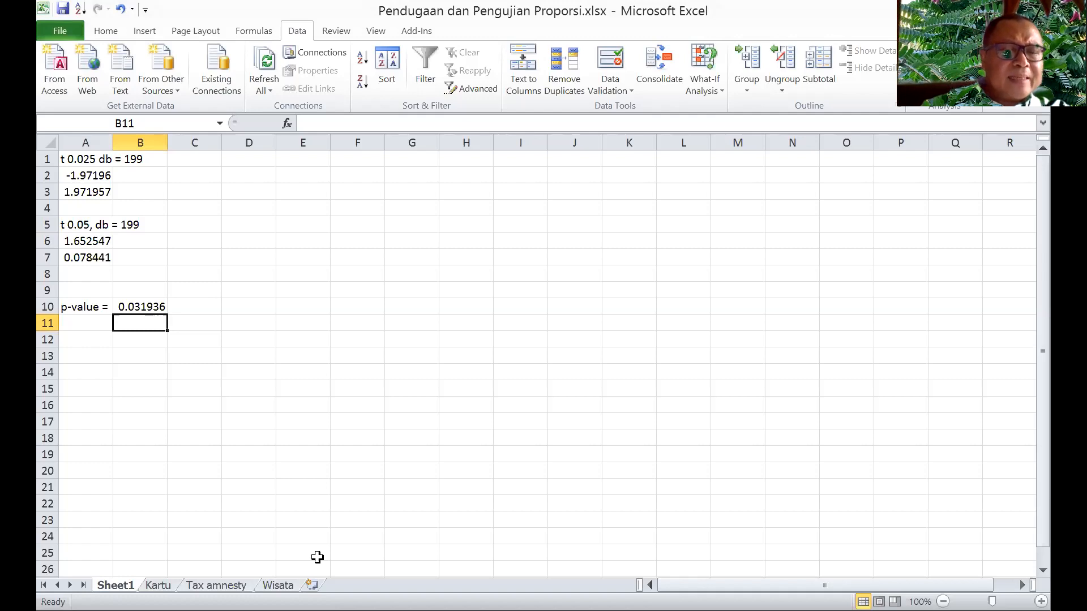
Step: On the Wisata sheet, start the t-Test: Two-Sample Assuming Equal Variances analysis and clear its existing Variable 2 range
click(278, 585)
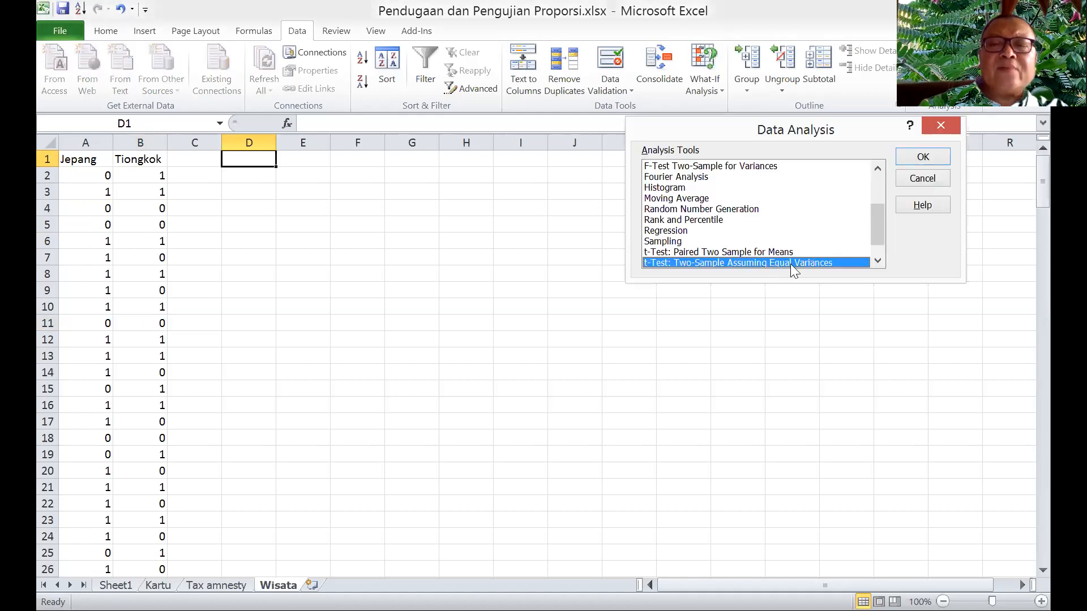
click(922, 156)
click(828, 153)
key(BackSpace)
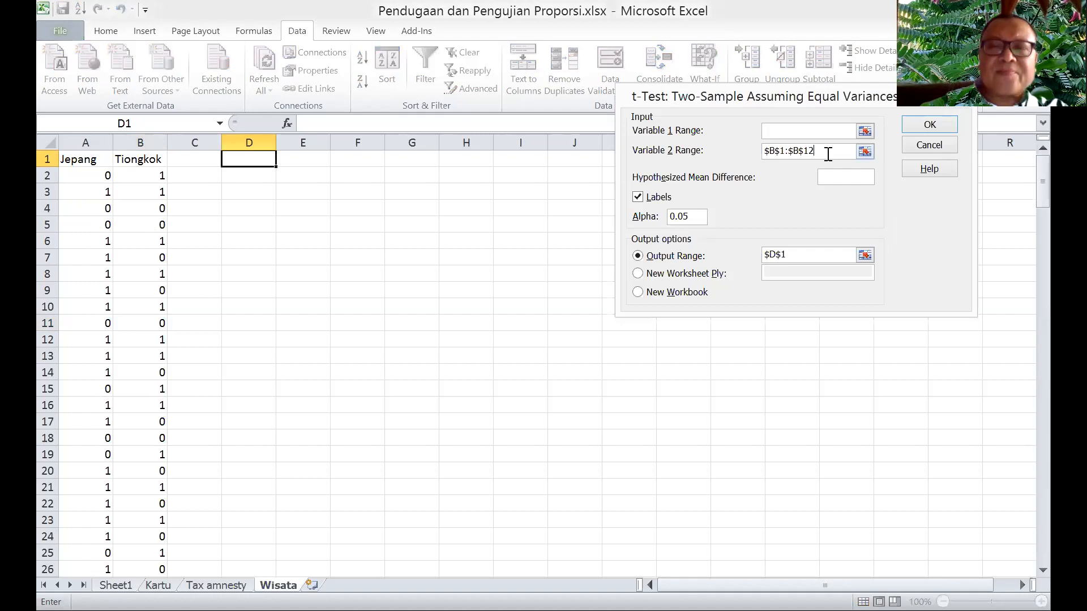
key(BackSpace)
key(BackSpace)
key(BackSpace)
key(BackSpace)
key(BackSpace)
key(BackSpace)
key(BackSpace)
key(BackSpace)
key(BackSpace)
key(BackSpace)
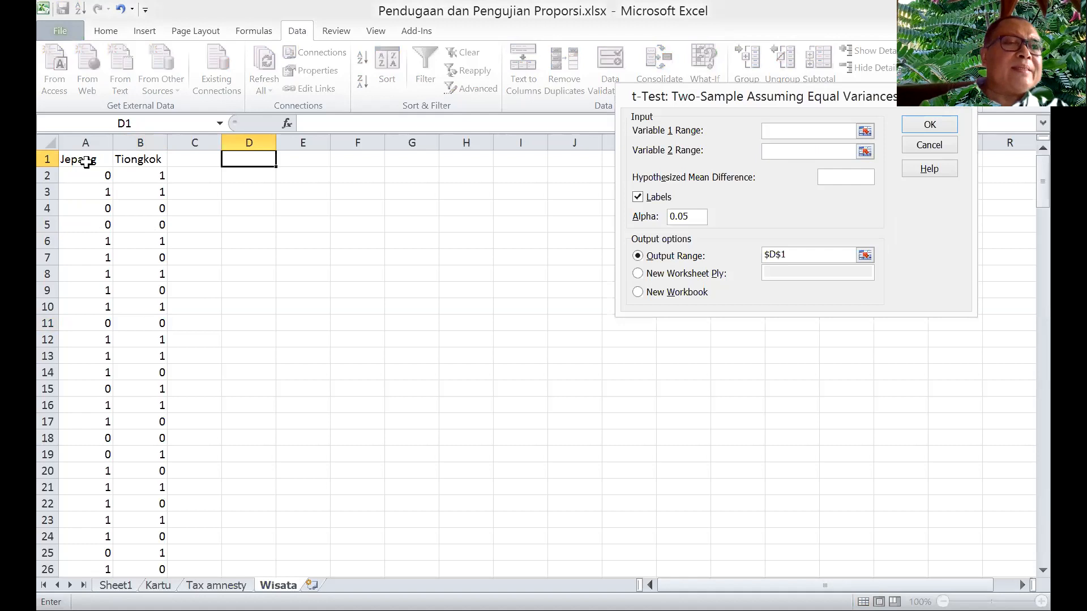
click(85, 162)
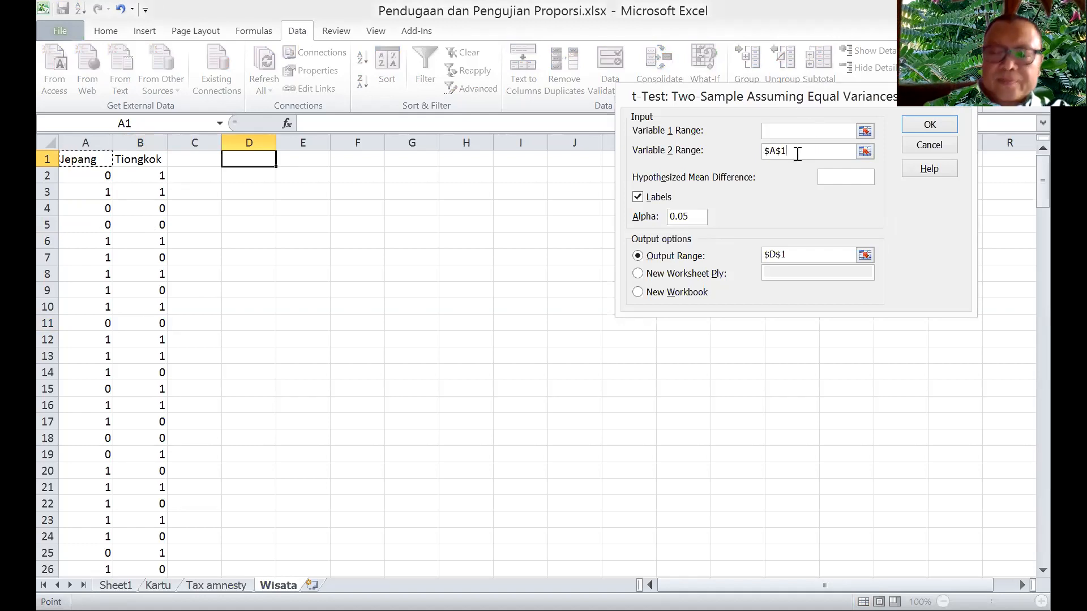
key(BackSpace)
key(BackSpace)
key(BackSpace)
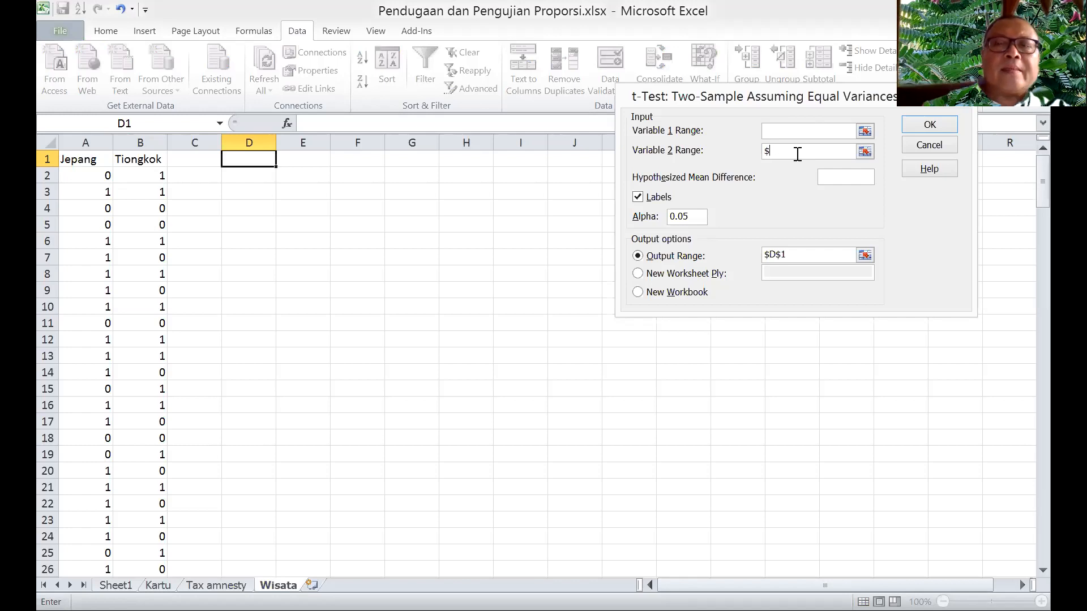
key(BackSpace)
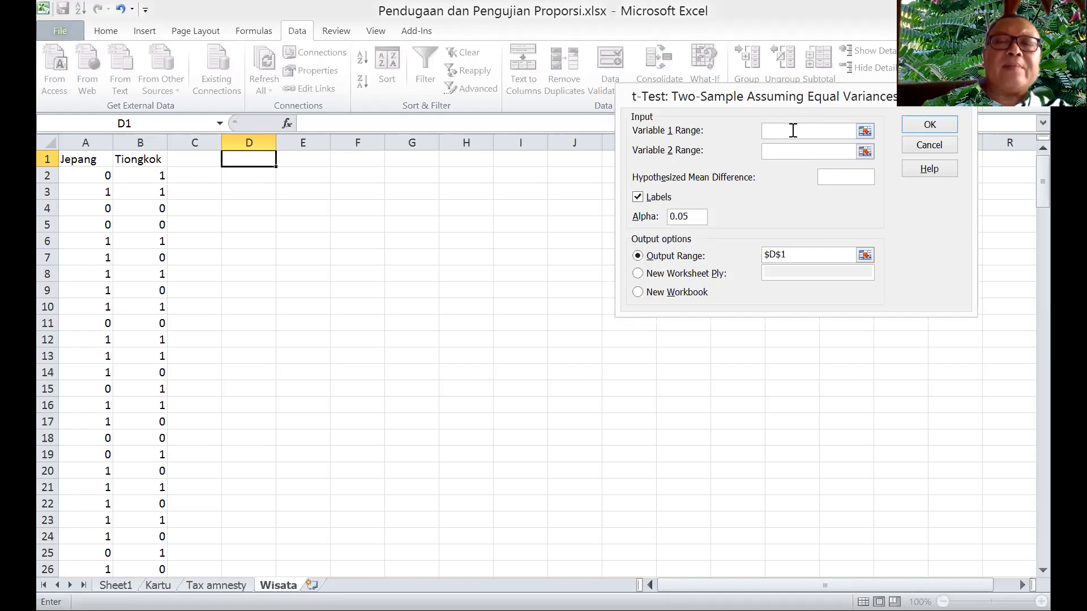
Step: Set the t-test's Variable 1 range to the Jepang data including its label, $A$1:$A$151
click(86, 164)
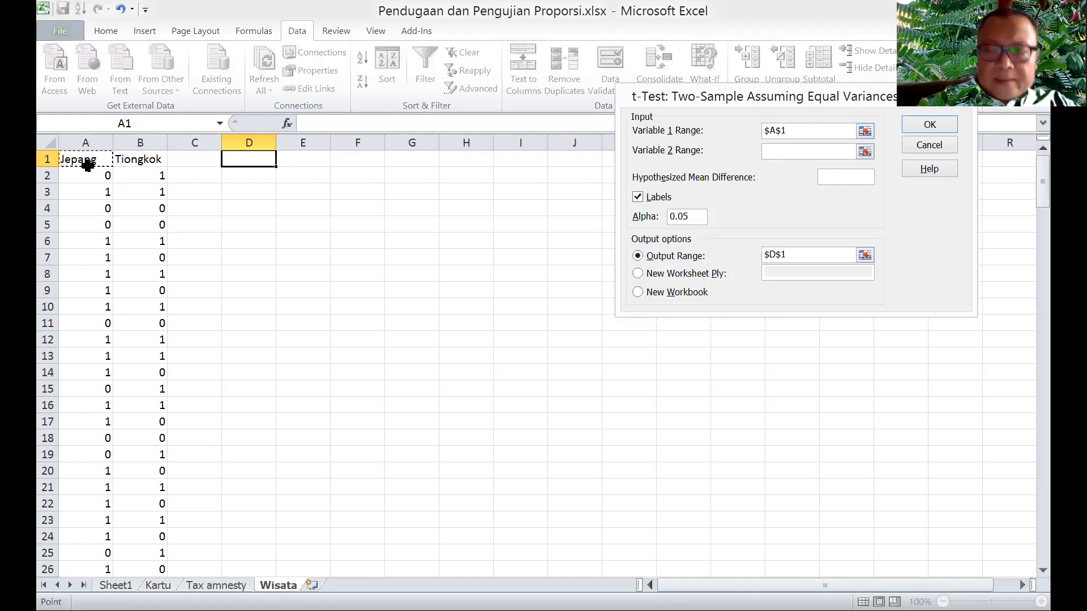
scroll(87, 165, down, 20)
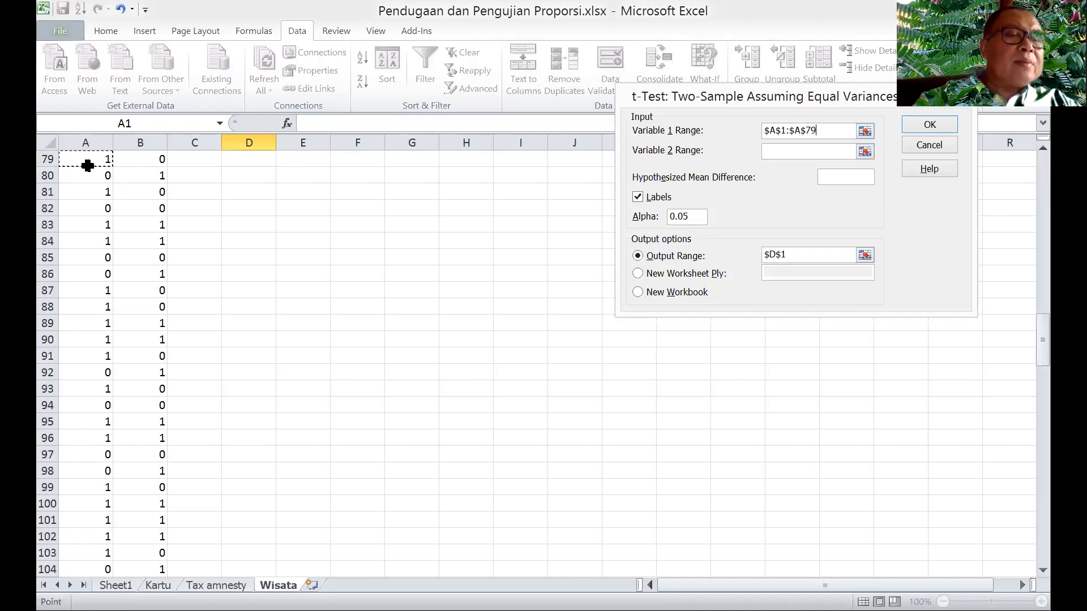
scroll(88, 164, down, 17)
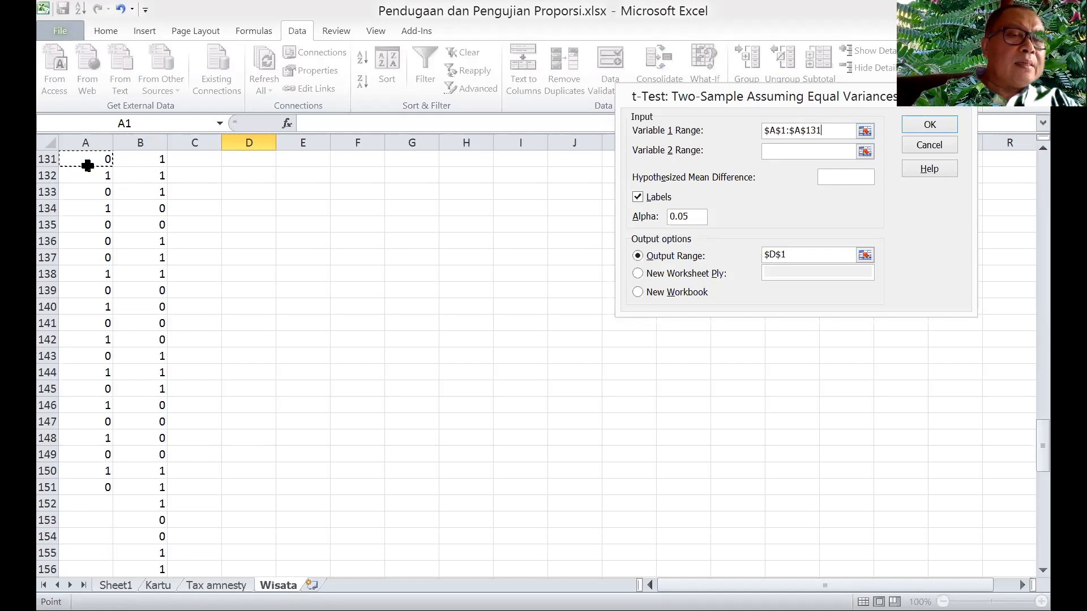
key(shift+Down)
key(shift+Down)
key(shift+Down)
key(shift+Down)
key(shift+Down)
key(shift+Down)
key(shift+Down)
key(shift+Down)
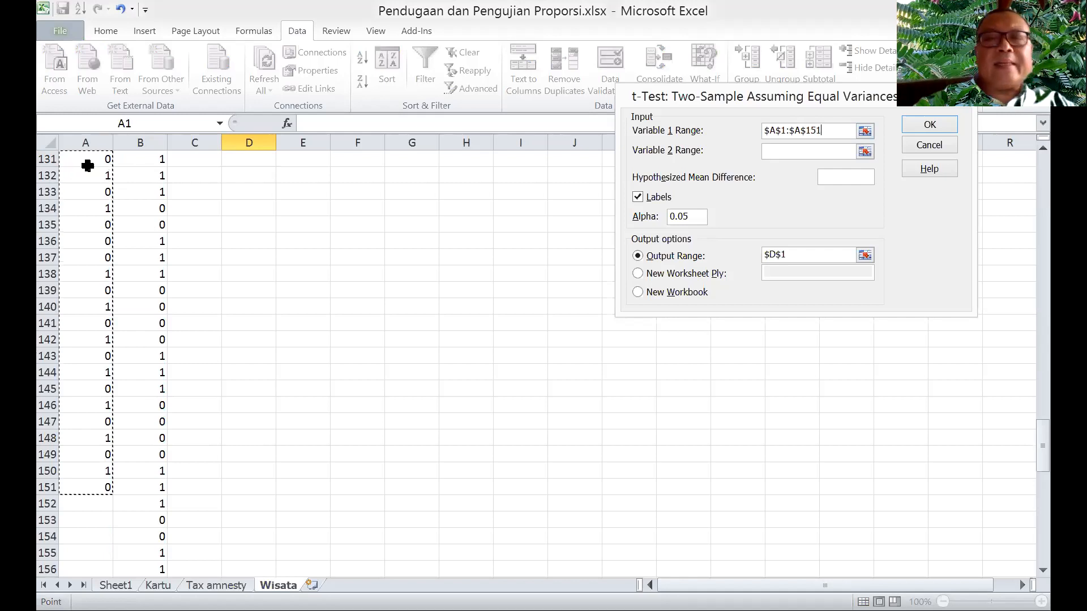
key(shift+Down)
key(shift+Down)
key(shift+Down)
key(shift+Down)
key(shift+Down)
key(shift+Down)
key(shift+Down)
key(shift+Down)
key(shift+Down)
key(shift+Down)
key(shift+Down)
key(shift+Down)
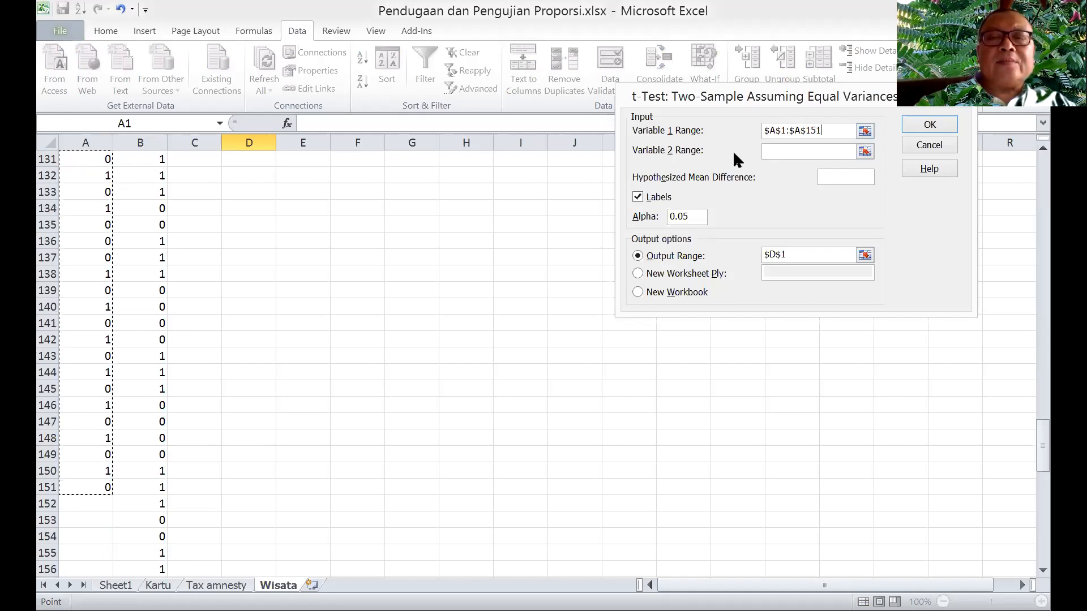
Step: Set the t-test's Variable 2 range to the Tiongkok data including its label, $B$1:$B$201
click(785, 151)
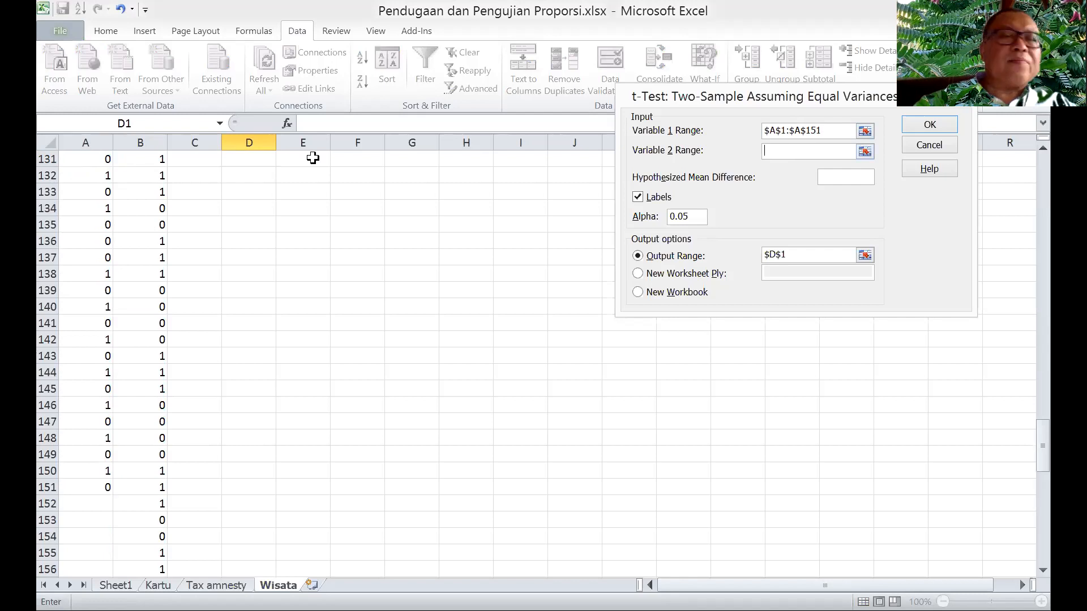
click(151, 163)
key(ctrl+Home)
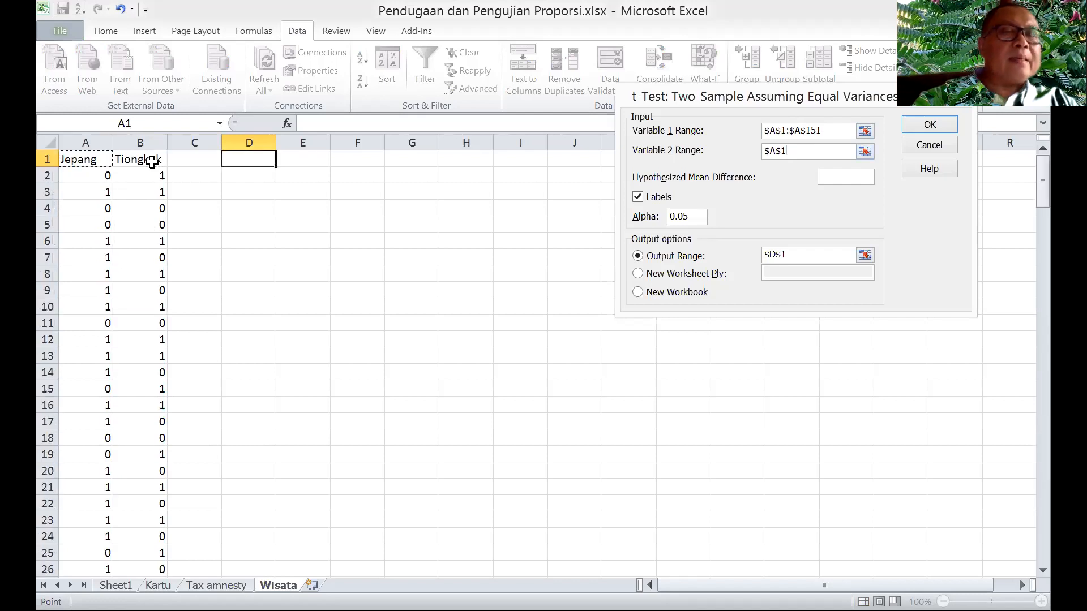
click(152, 162)
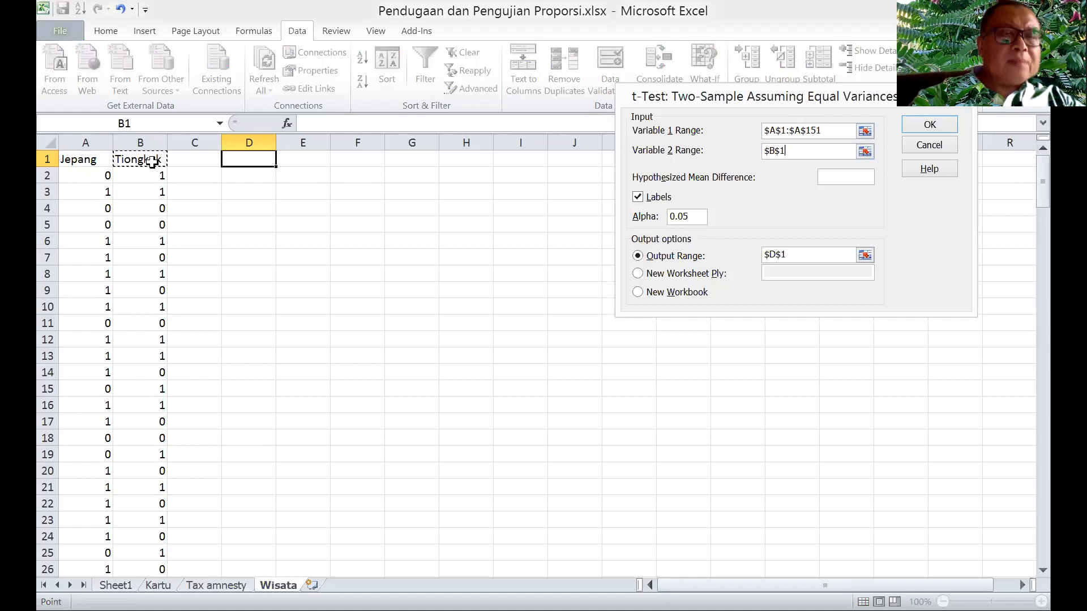
key(shift+Page_Down)
key(shift+Page_Down)
key(shift+Page_Down)
key(shift+Page_Down)
key(shift+Page_Down)
key(shift+Page_Down)
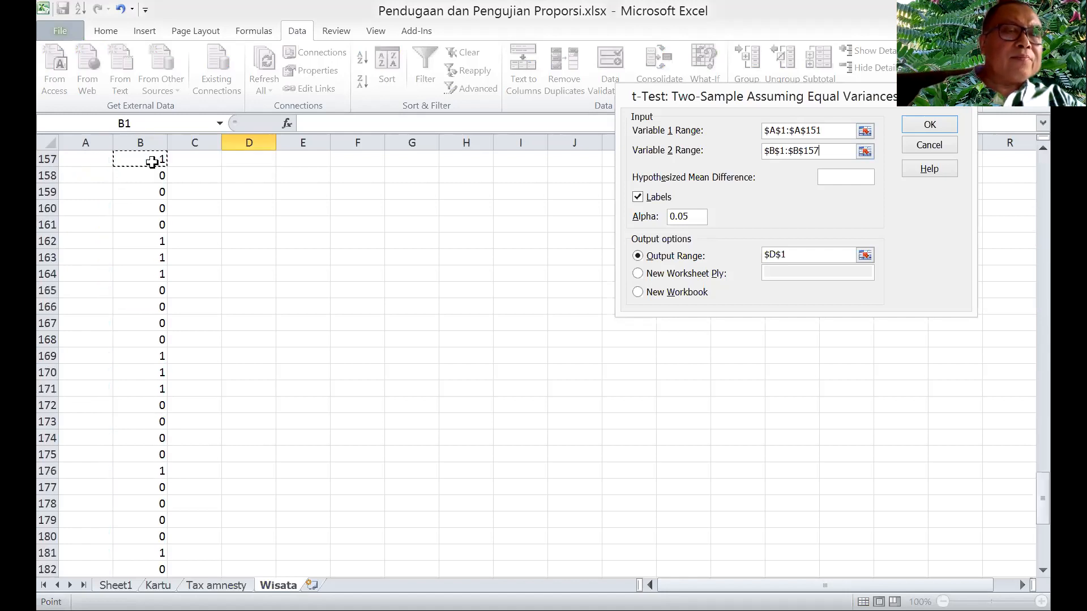
key(shift+Page_Down)
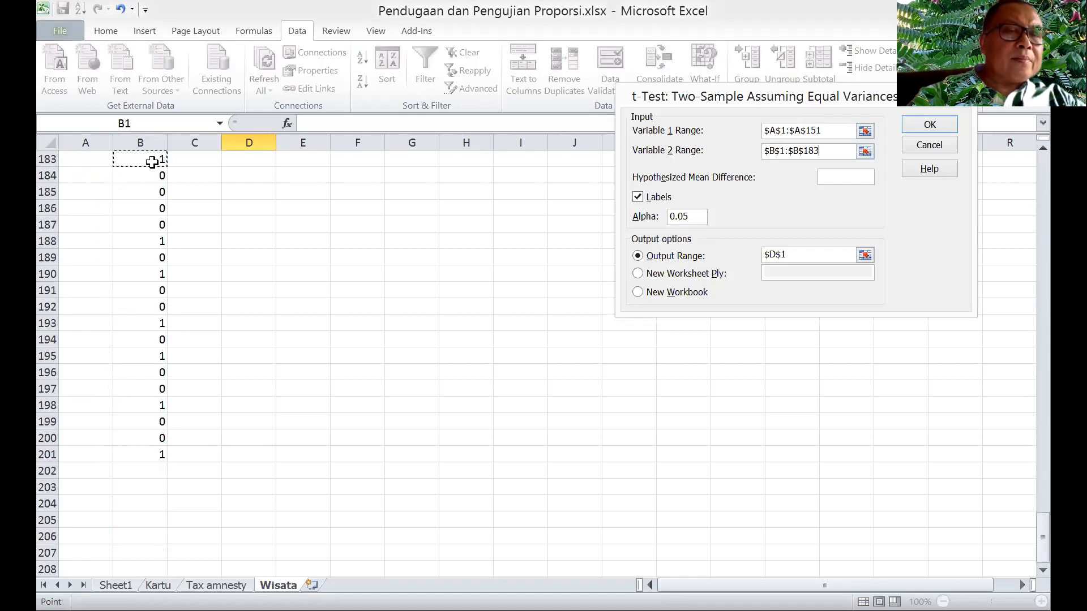
key(shift+Down)
key(shift+Down)
key(shift+Down)
key(shift+Down)
key(shift+Down)
key(shift+Down)
key(shift+Down)
key(shift+Down)
key(shift+Down)
key(shift+Down)
key(shift+Down)
key(shift+Down)
key(shift+Down)
key(shift+Down)
key(shift+Down)
key(shift+Down)
key(shift+Down)
key(shift+Down)
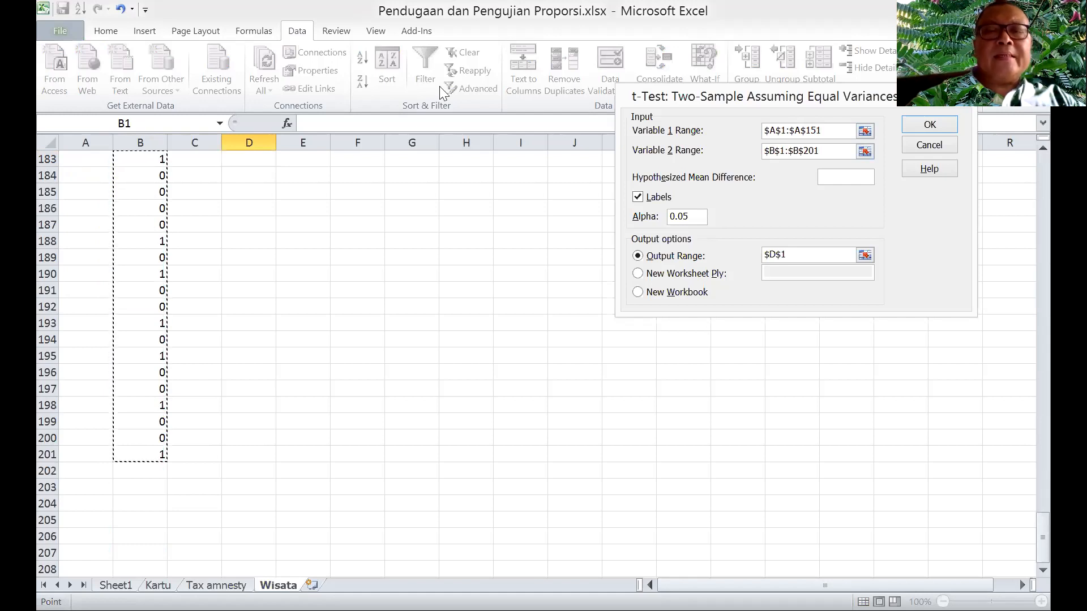
Step: Run the t-test with a hypothesized mean difference of 0 and fit column D's width to the output labels
click(848, 175)
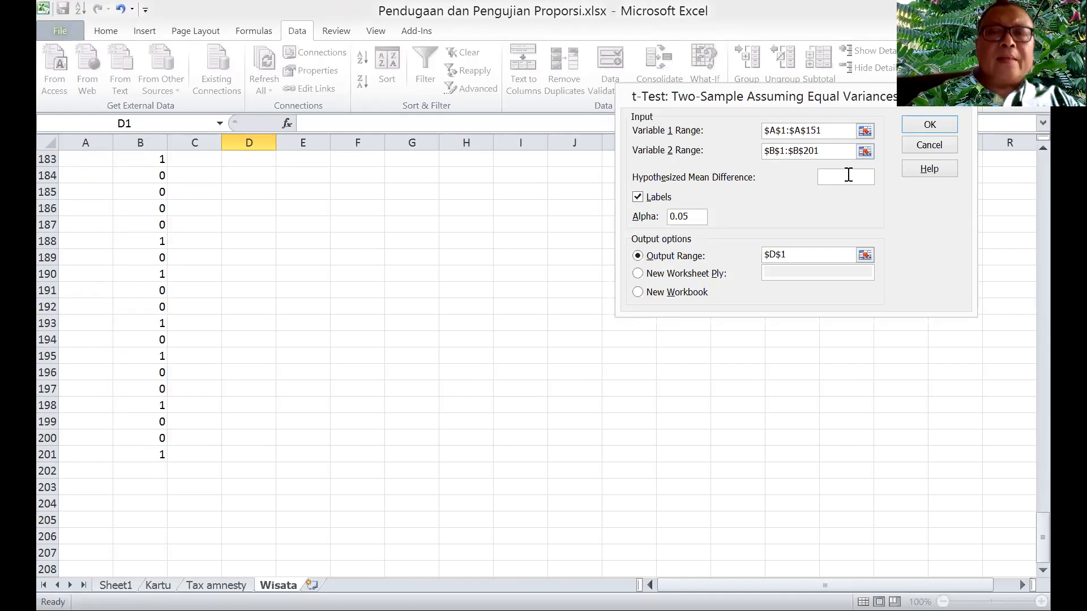
text(0)
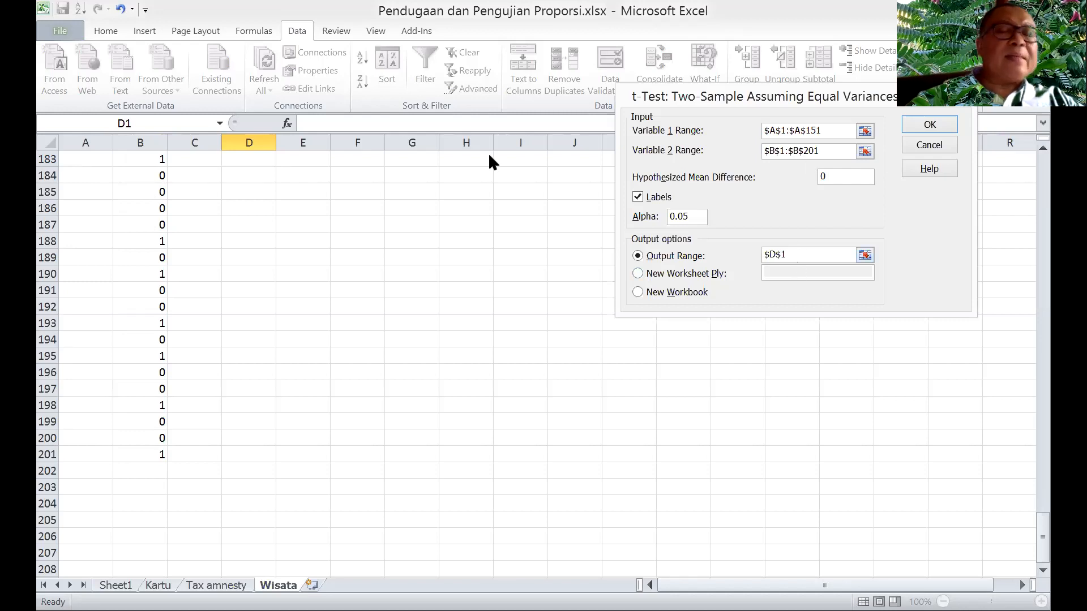
click(943, 124)
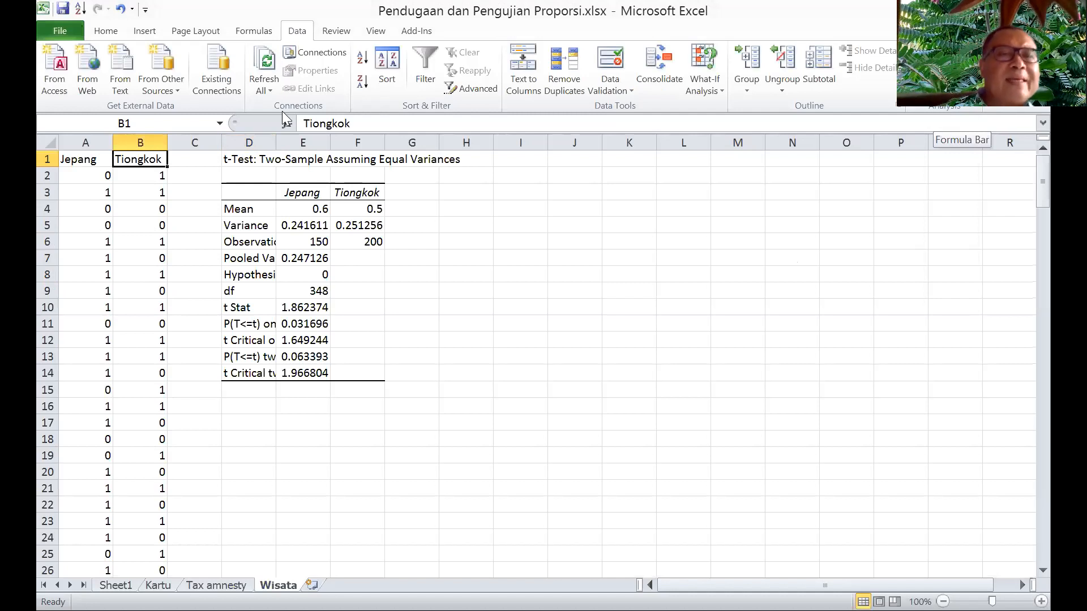
double_click(276, 134)
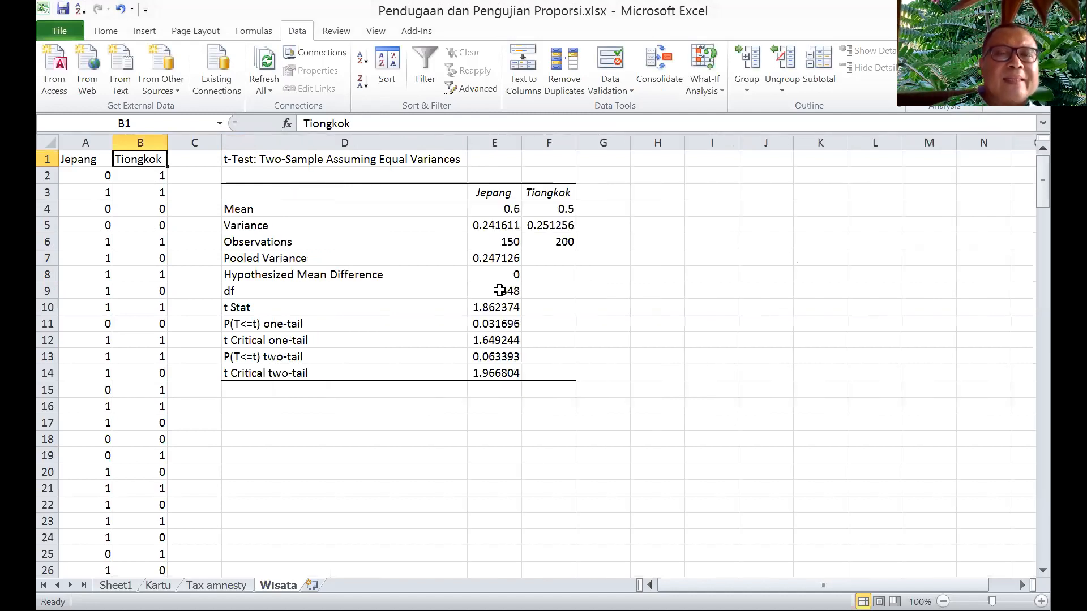
Step: Examine the Jepang and Tiongkok means, the t statistic, the one-tail p-value and the one-tail critical value in the output
click(507, 208)
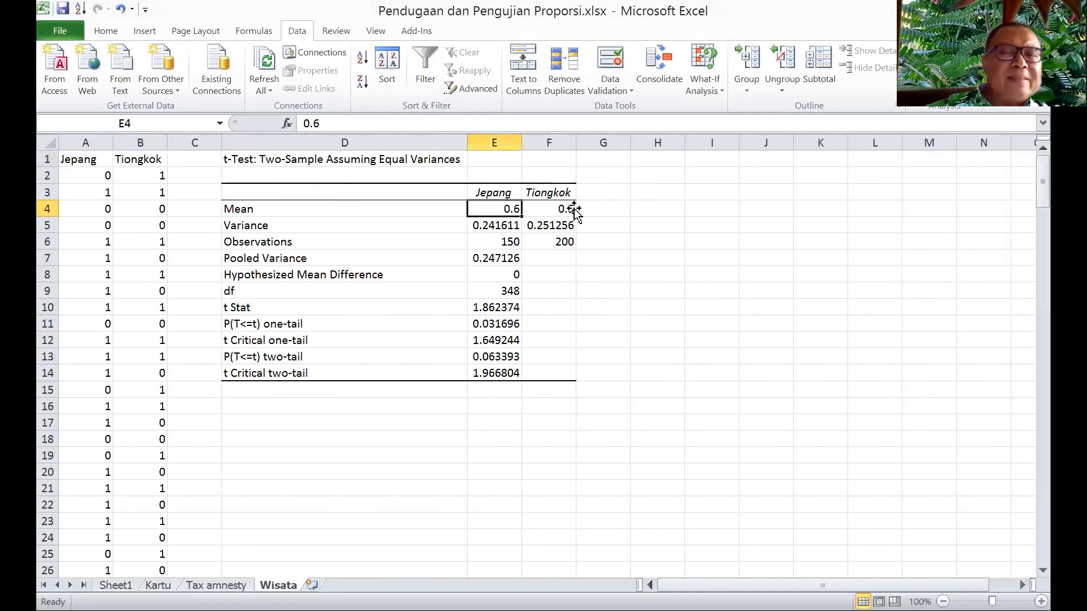
click(574, 208)
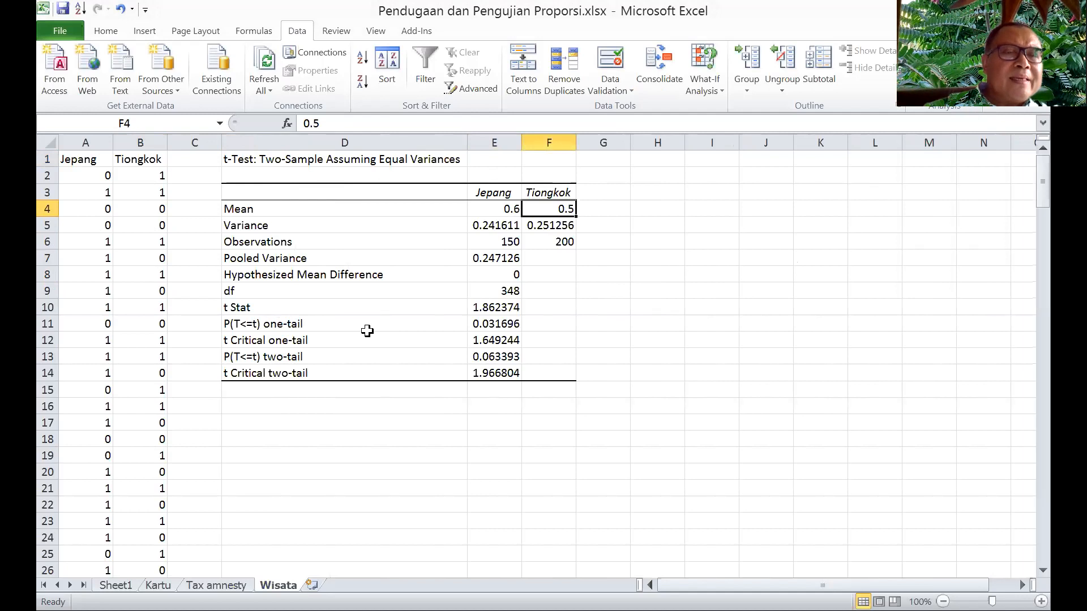
click(490, 326)
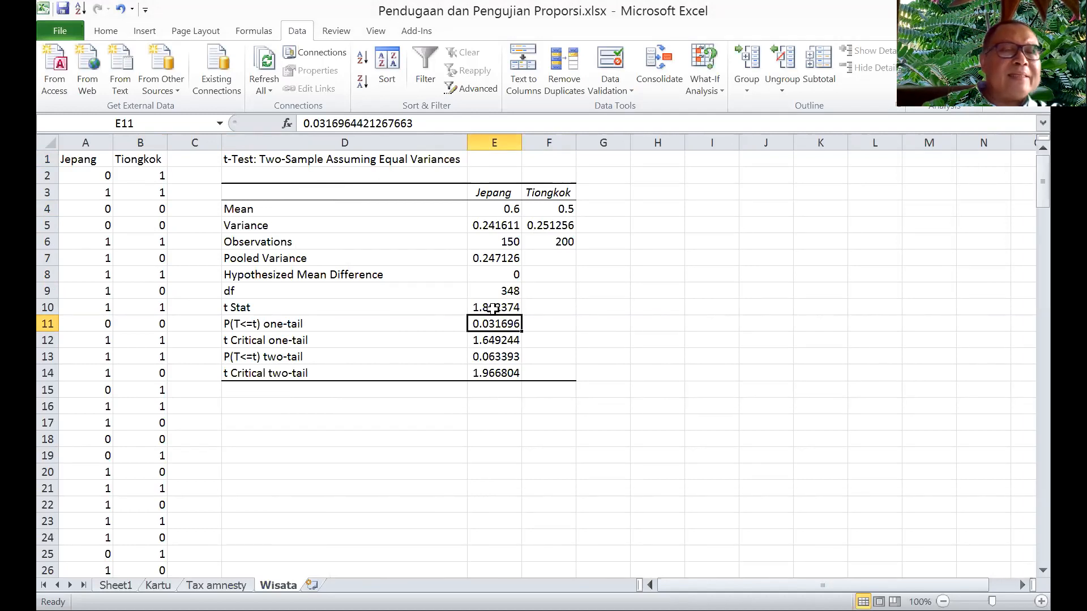
key(Up)
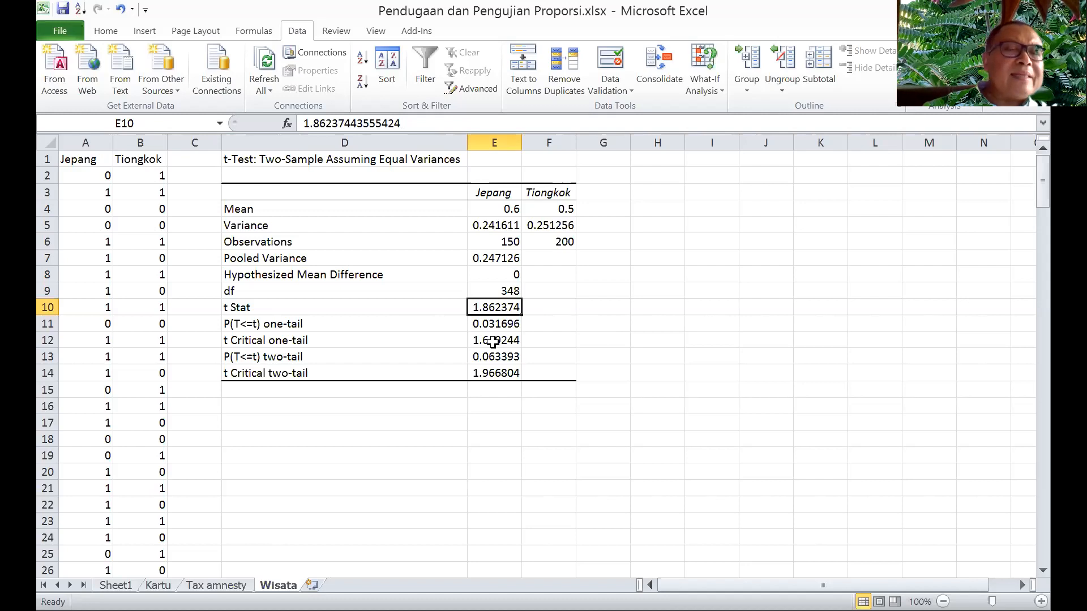
key(Down)
key(Down)
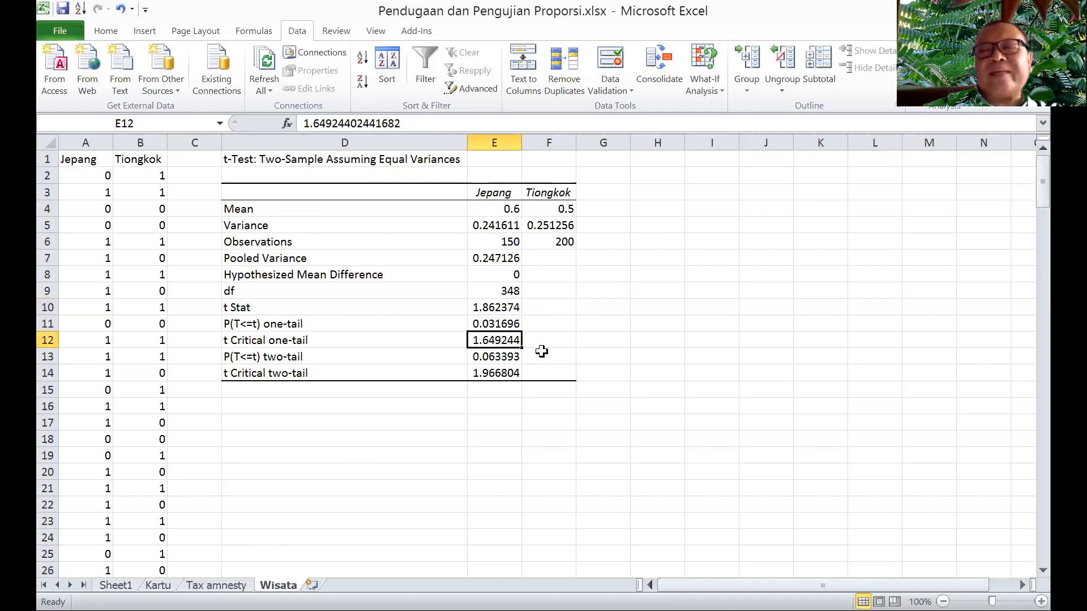